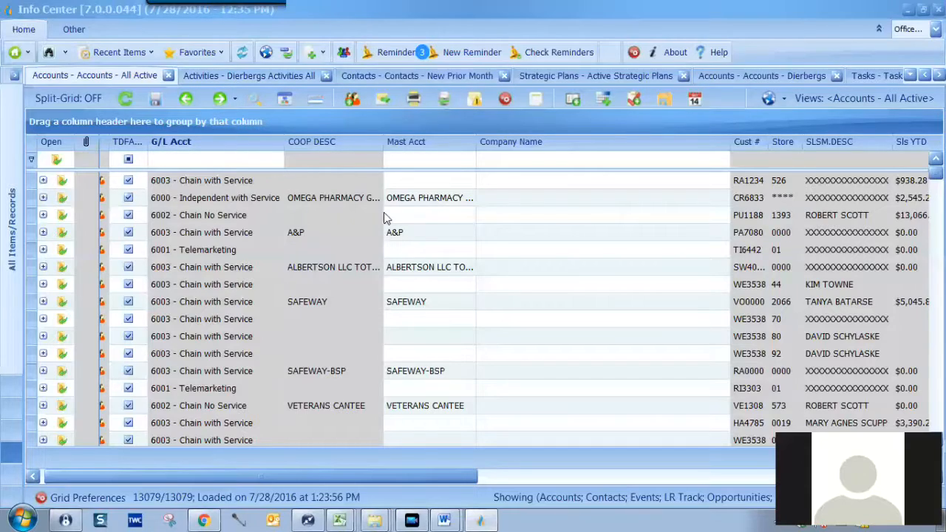
Filter accounts by Cust # 'di' and Store '0004', then select the Dierbergs Manchester row.
left_click(748, 161)
type("d")
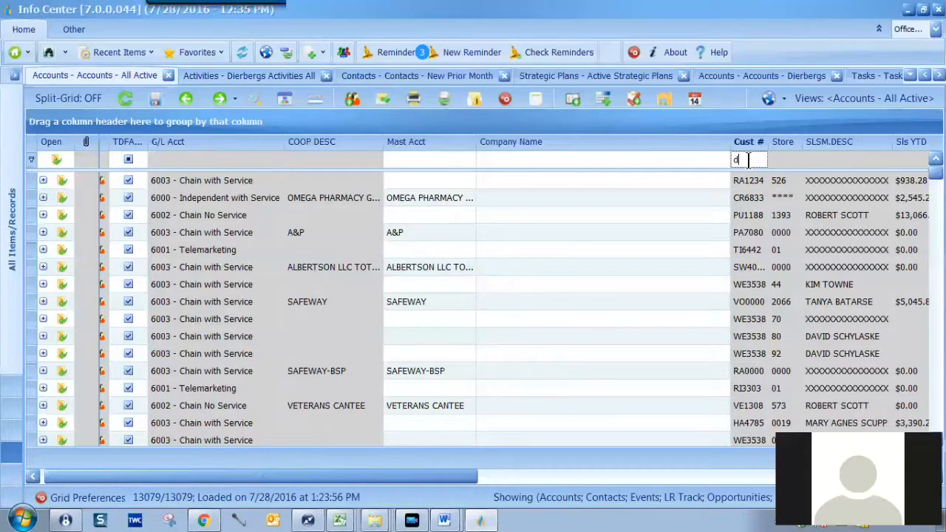
type("i")
left_click(777, 161)
type("0")
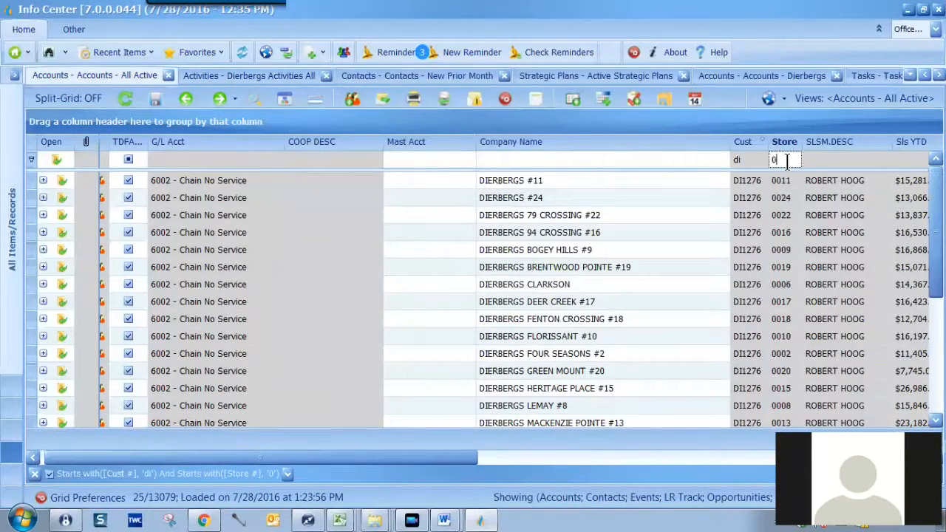
type("004")
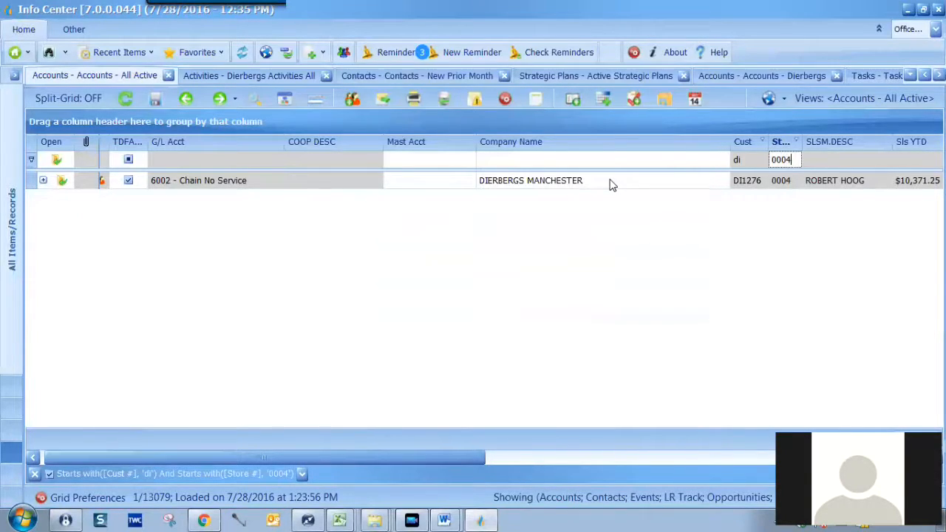
left_click(353, 189)
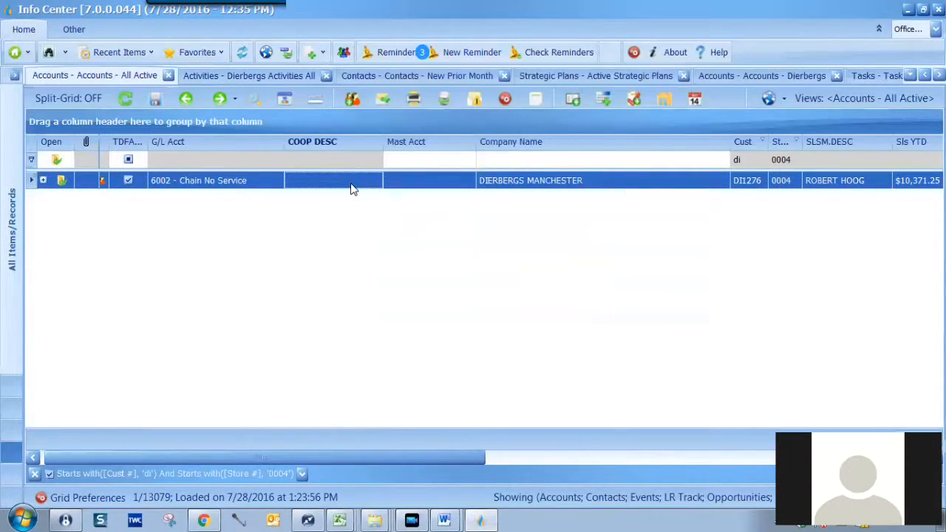
Open the Dierbergs Manchester account record from its row's context menu.
right_click(353, 188)
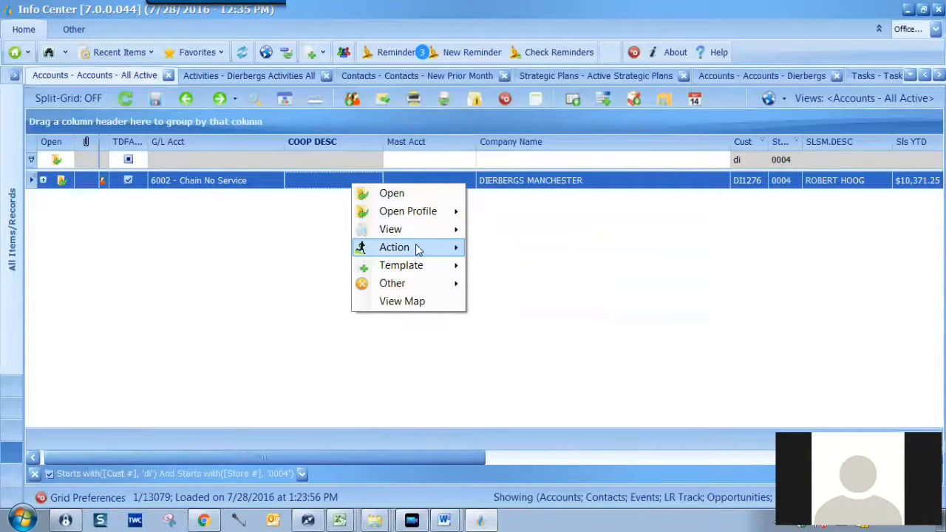
mouse_move(418, 250)
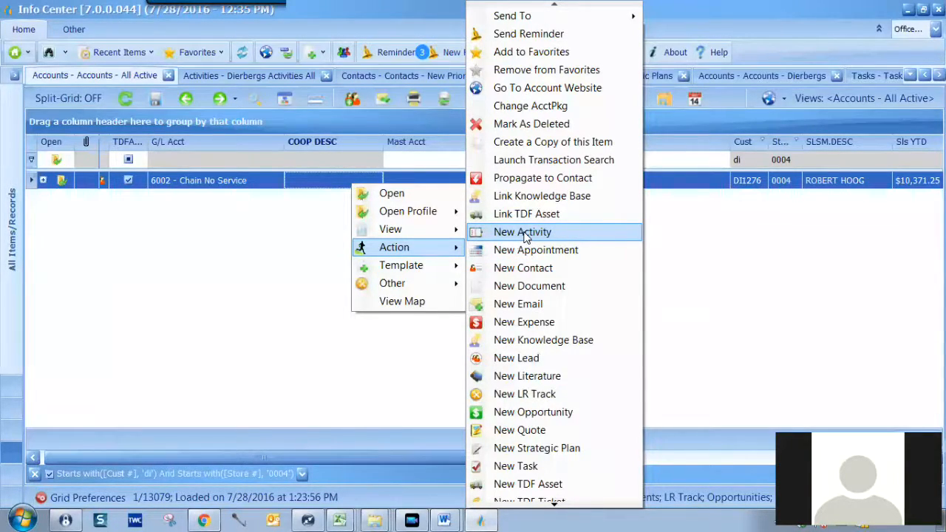
left_click(388, 193)
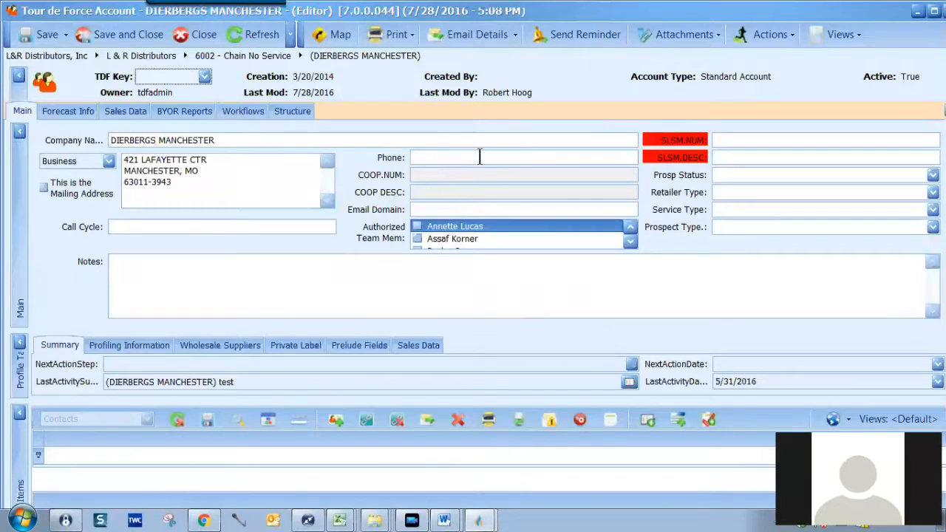
Create a new activity for Dierbergs Manchester from the account's Actions dropdown.
left_click(788, 37)
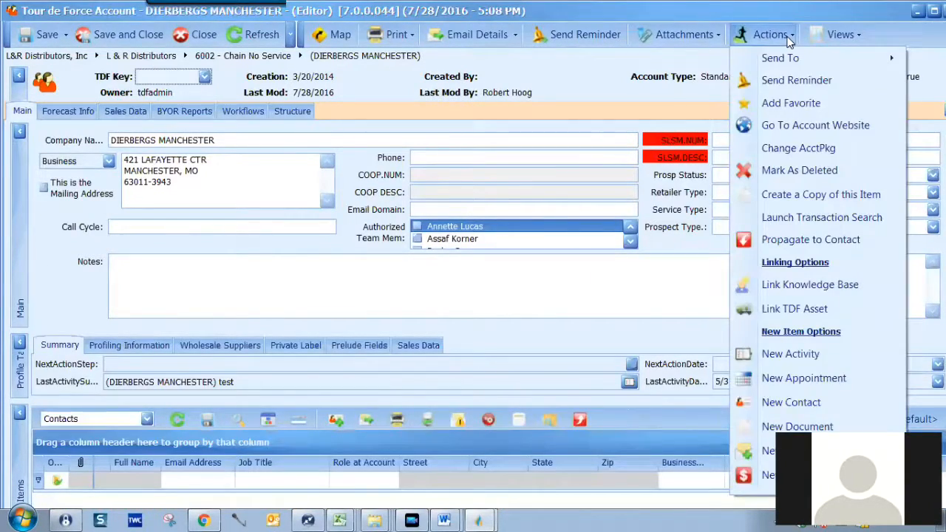
left_click(800, 353)
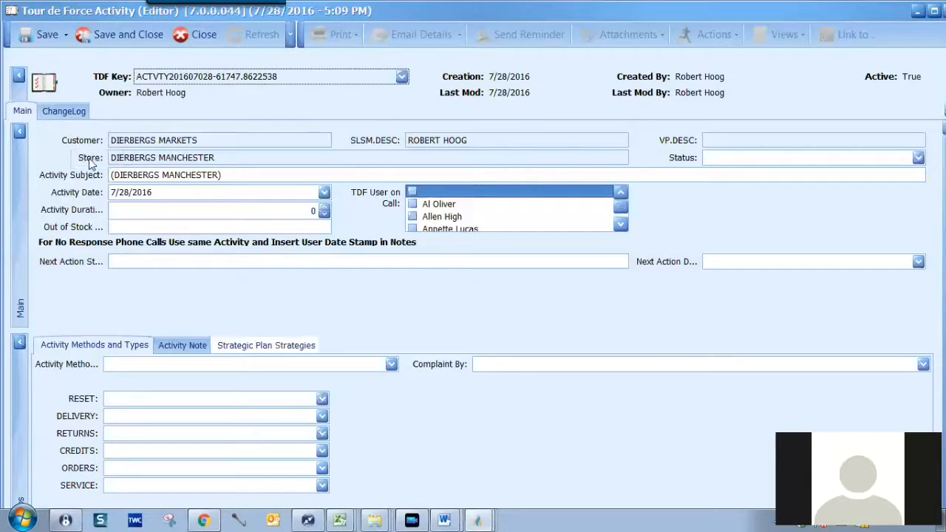
Set the activity subject to 'Dierbergs #4 service issue' and status to In Progress, then save and close.
left_click_drag(111, 175, 222, 175)
type("Dierbergs #4 service issue")
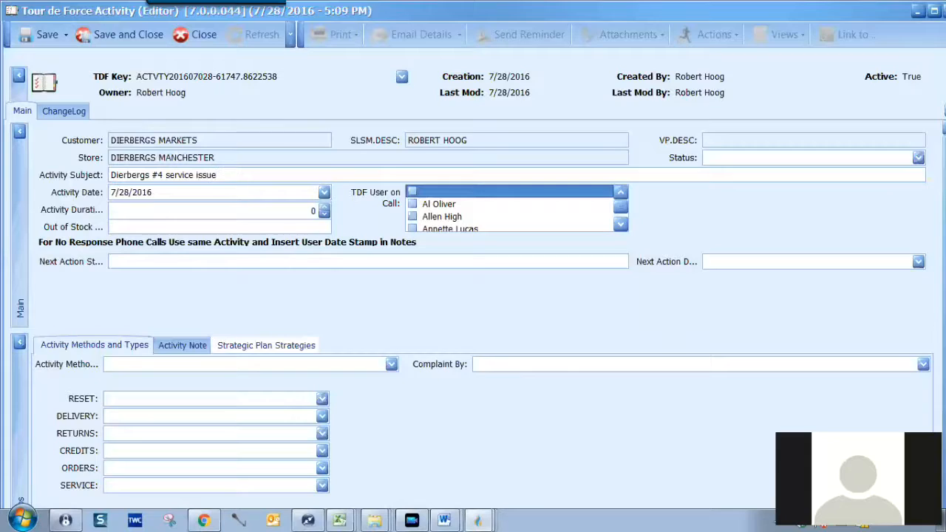
left_click(917, 158)
left_click(776, 186)
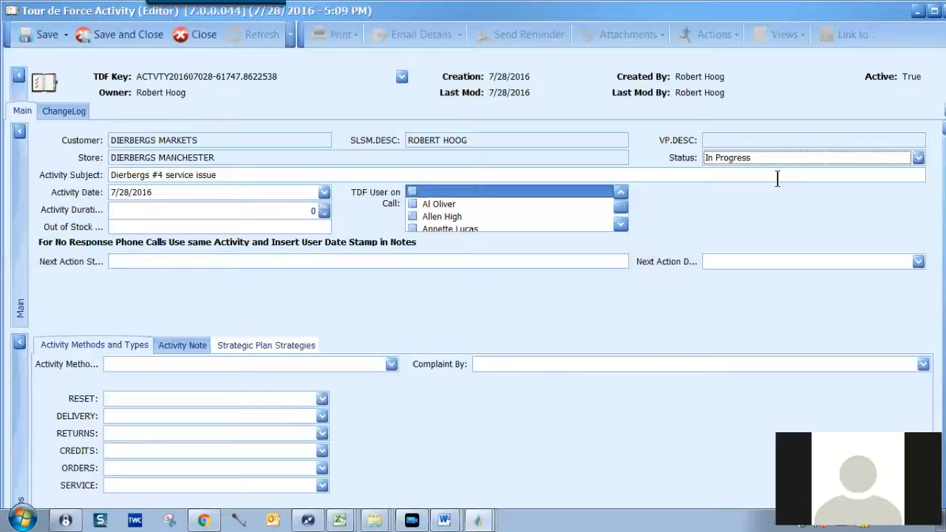
left_click(100, 38)
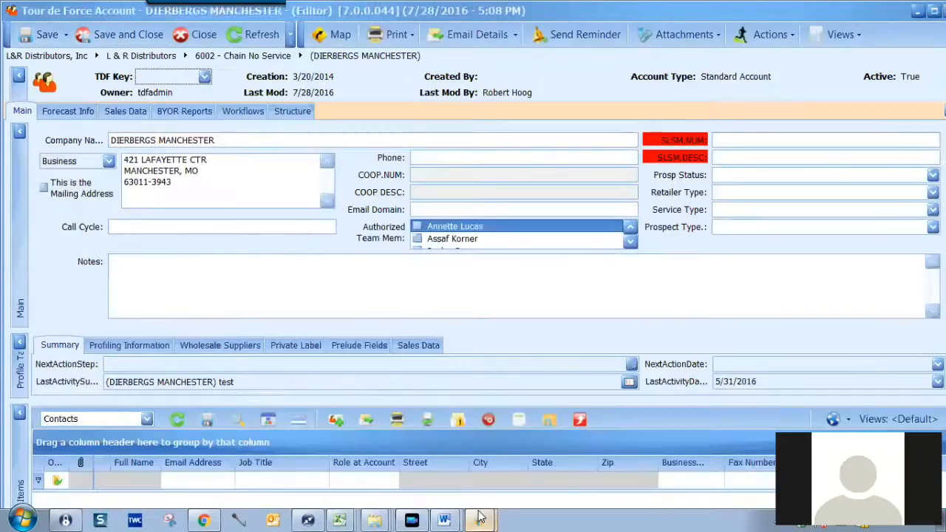
List Dierbergs Manchester's activities via View > Activities, then go back to the Info Center window.
mouse_move(480, 518)
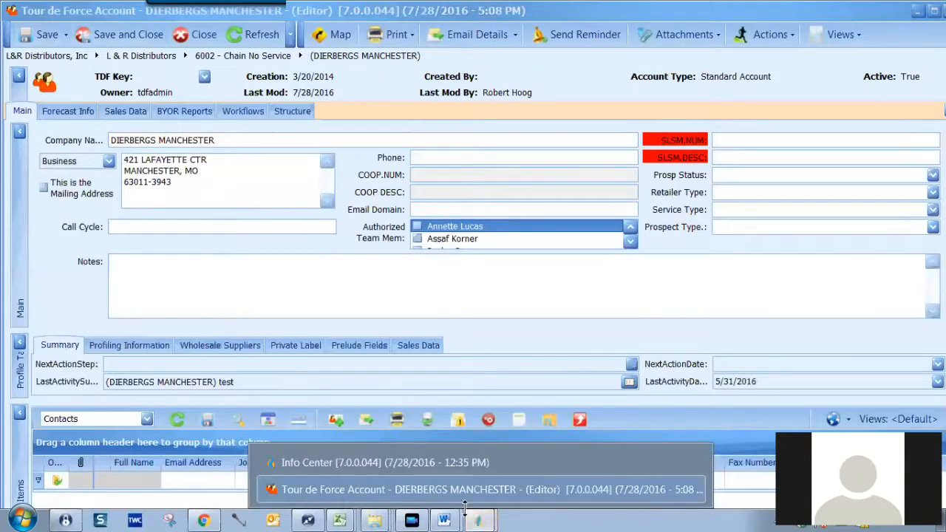
left_click(442, 463)
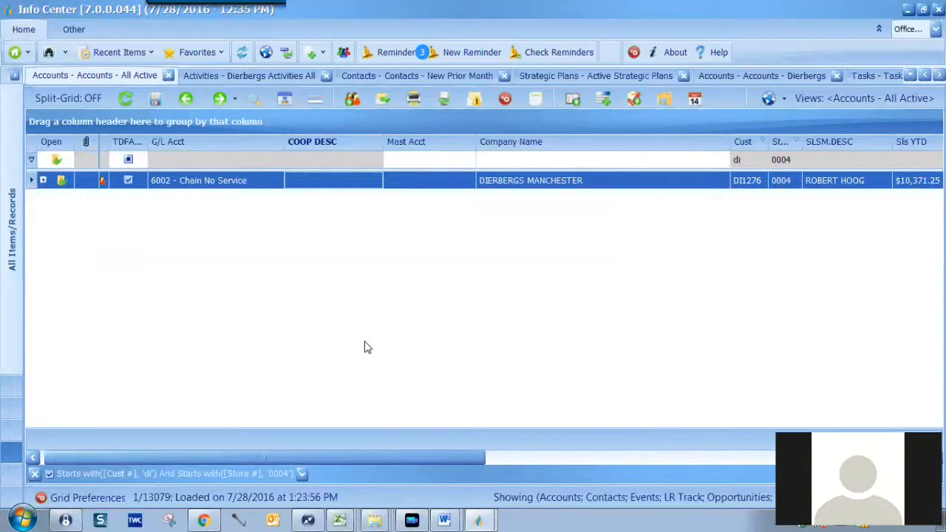
right_click(359, 184)
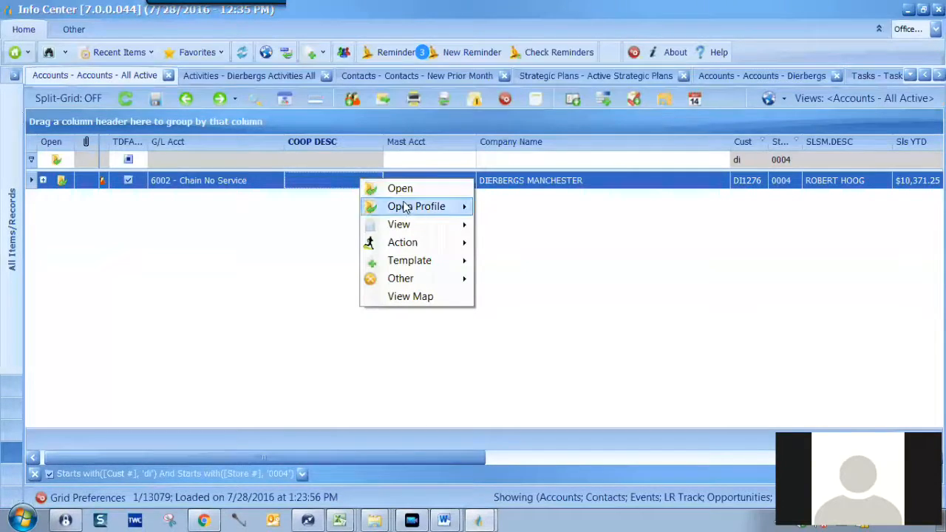
mouse_move(411, 231)
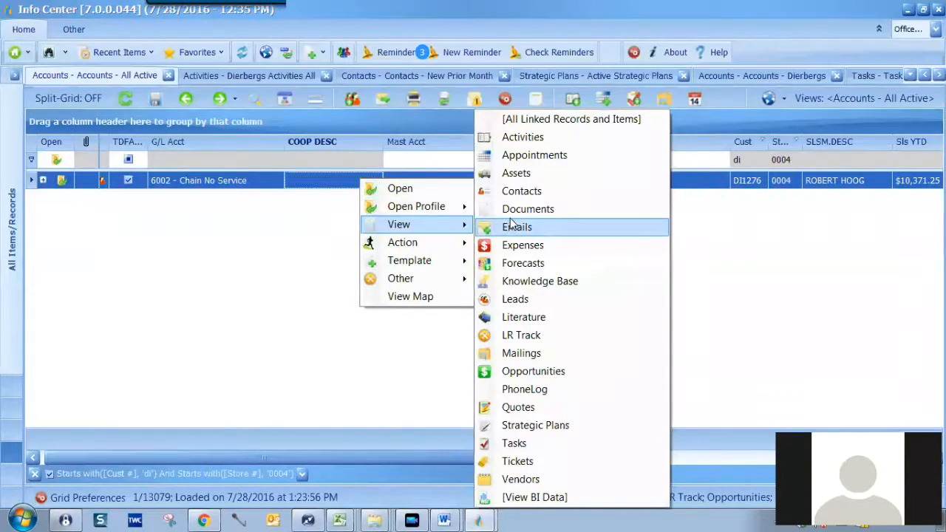
left_click(509, 137)
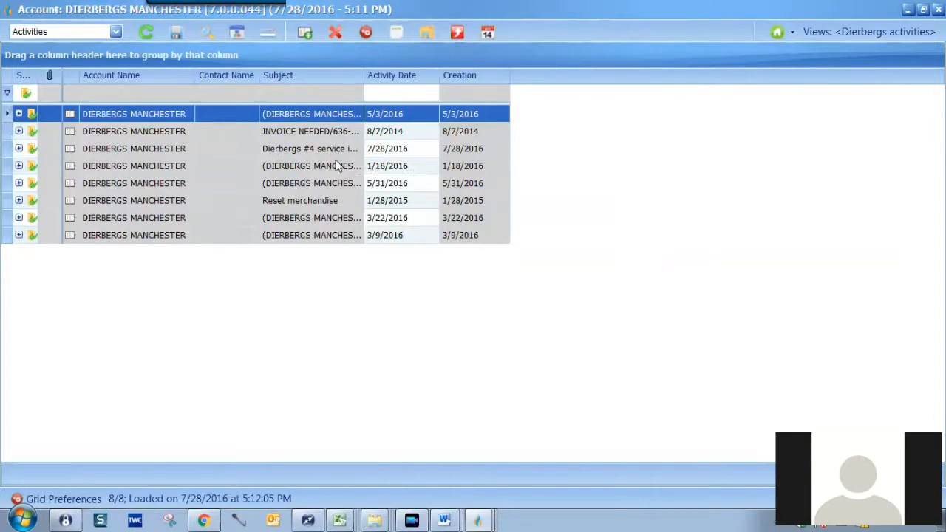
left_click(478, 521)
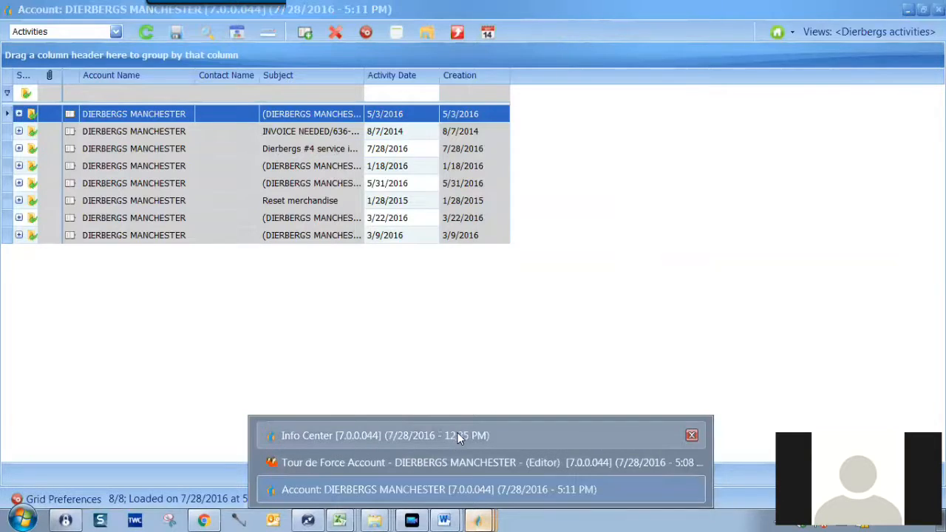
left_click(458, 436)
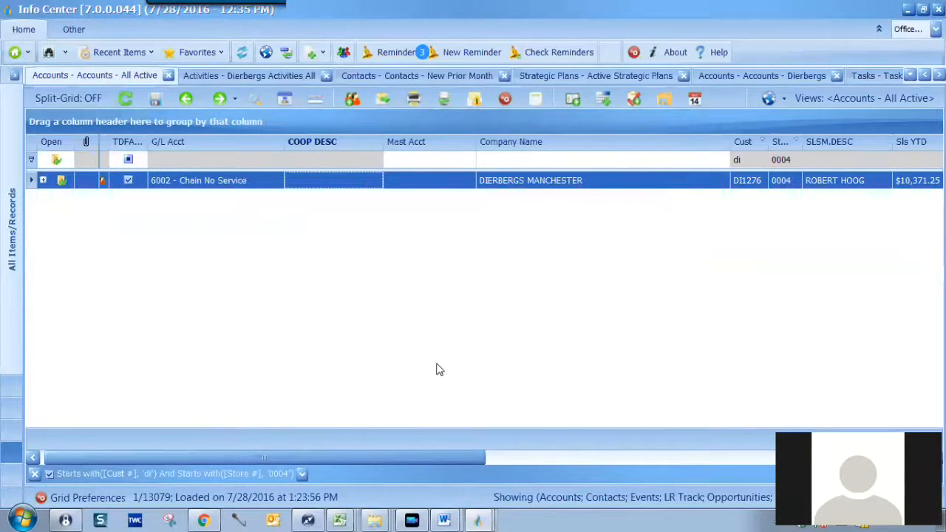
Refresh the Dierbergs activities grid and briefly filter Activity Date by '7/' before clearing it.
left_click(248, 77)
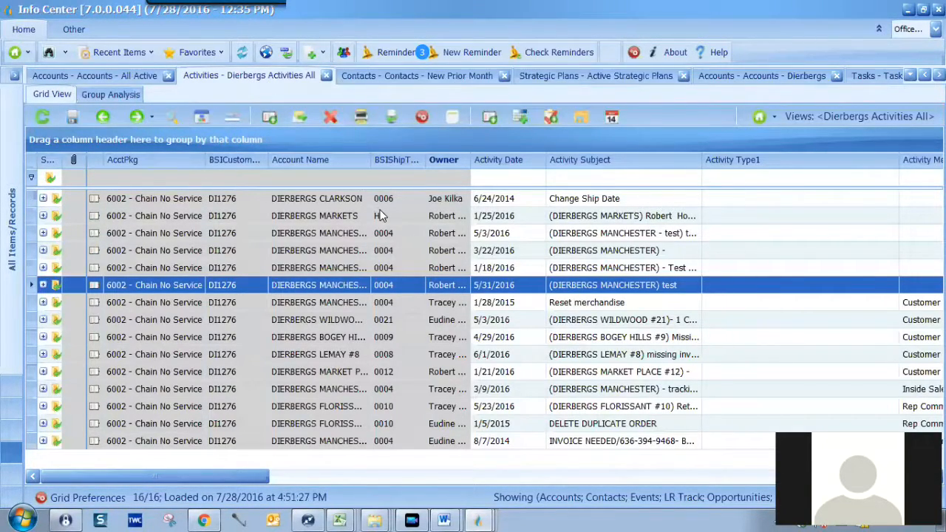
left_click(43, 118)
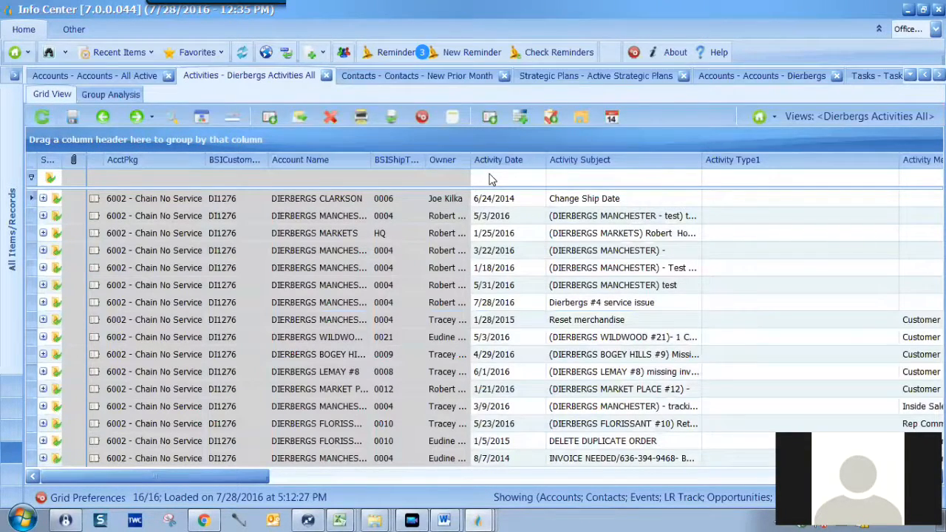
left_click(490, 179)
type("7/")
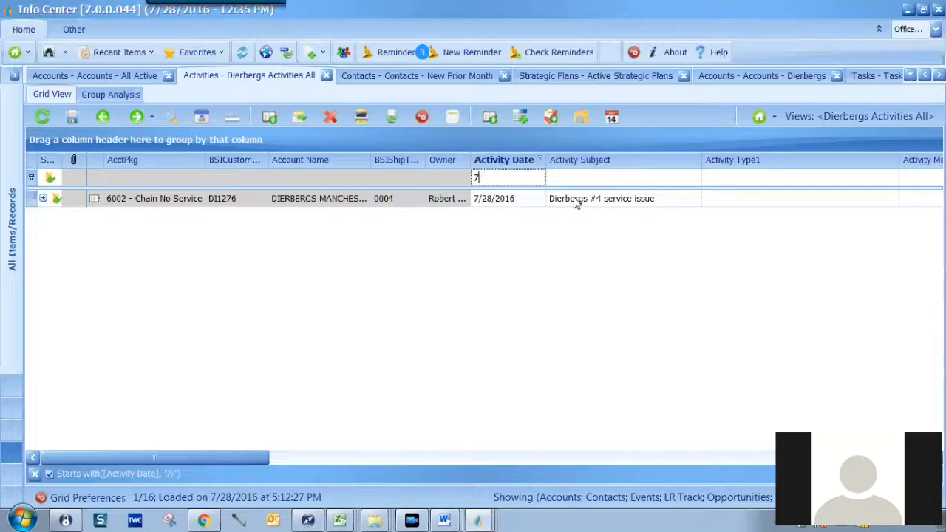
key("BackSpace")
key("BackSpace")
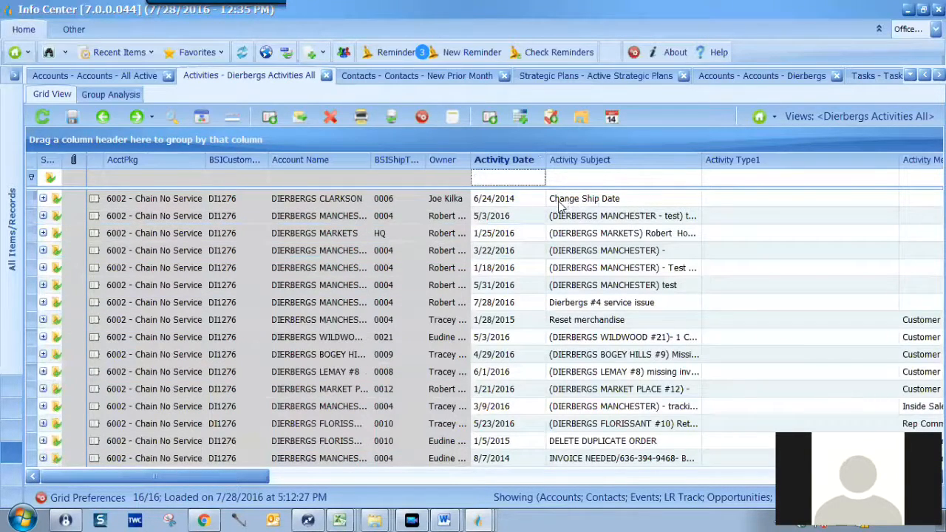
From the Accounts grid, start a new contact for Dierbergs Manchester via Action > New Contact.
left_click(125, 80)
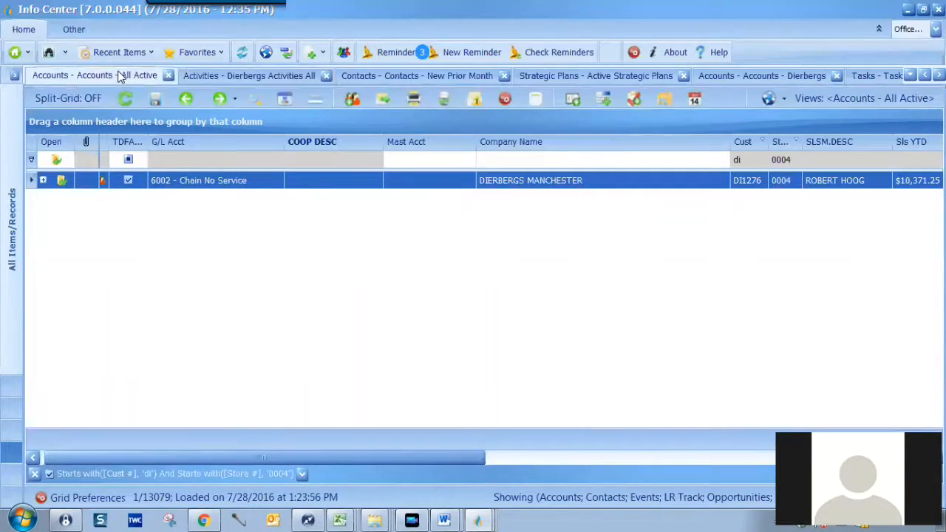
right_click(519, 181)
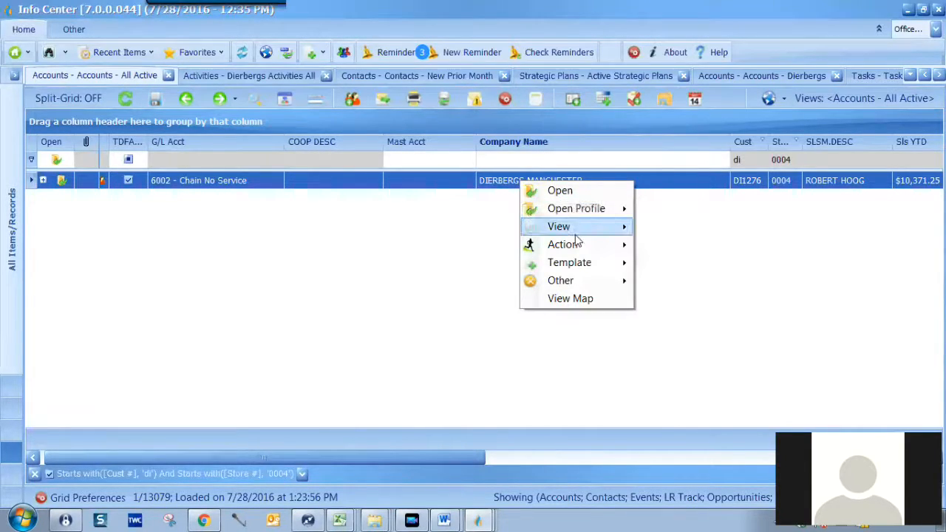
mouse_move(578, 245)
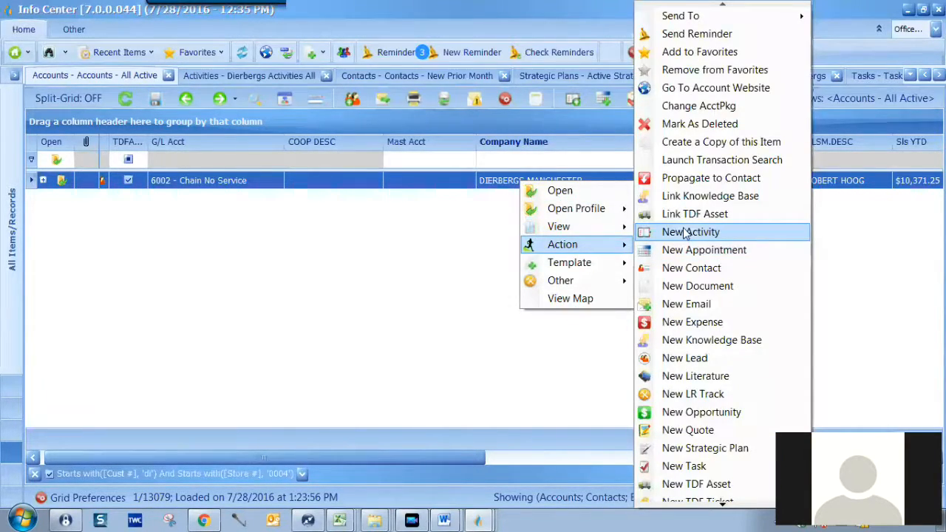
left_click(693, 269)
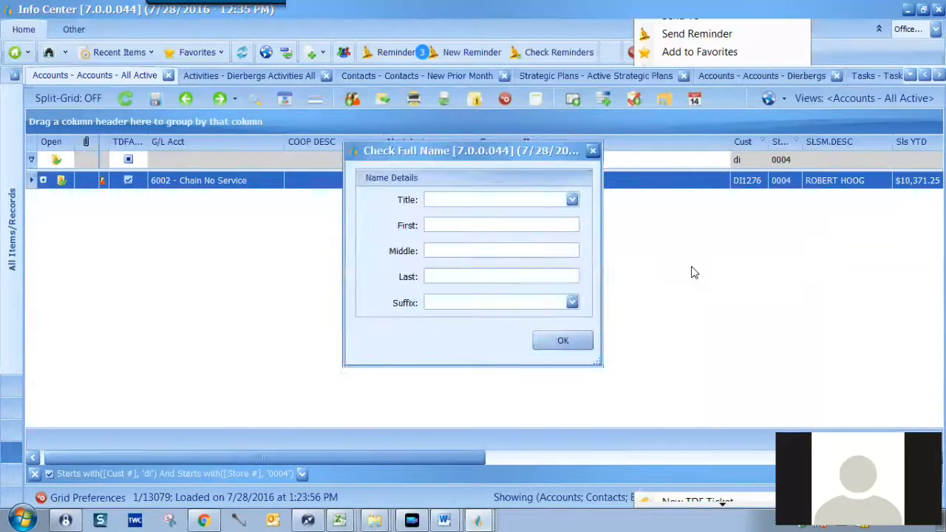
Enter the contact's first name and e-mail address, then save and close the contact.
left_click(471, 225)
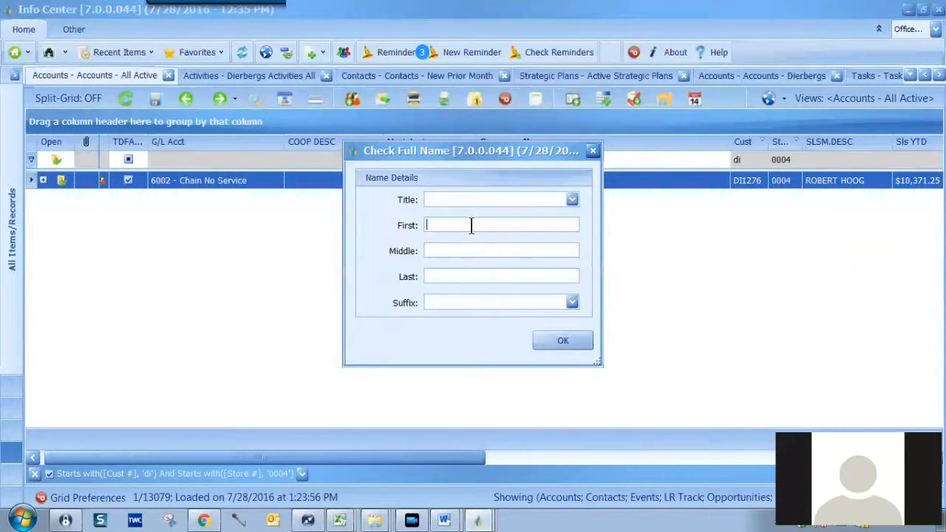
type("Tracy")
left_click(577, 345)
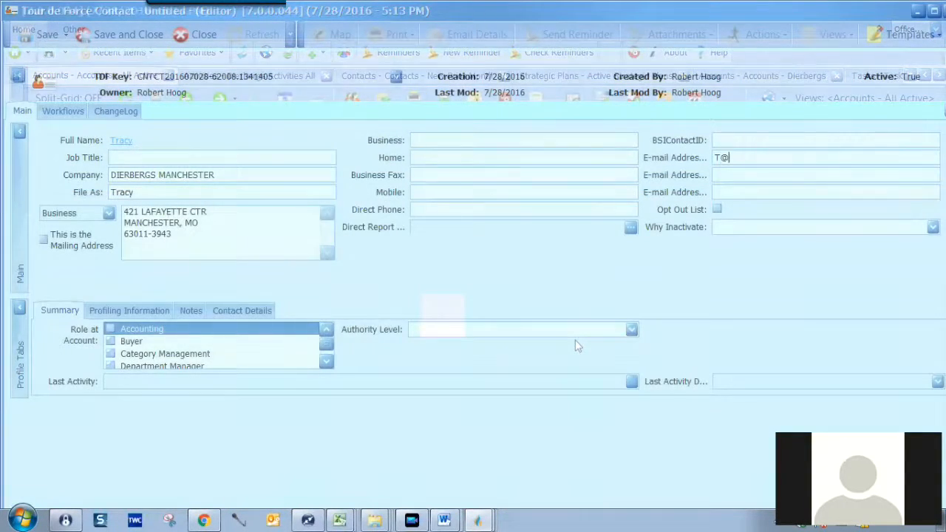
left_click(127, 35)
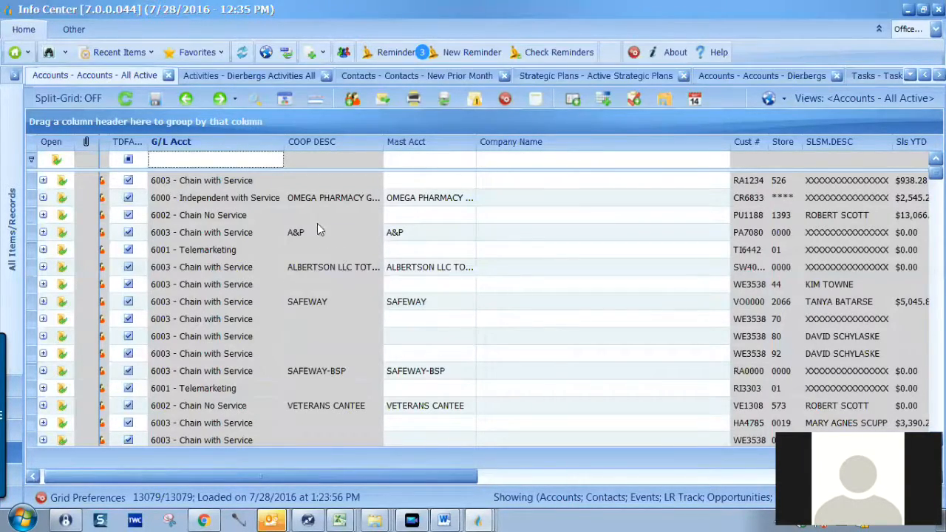
Enter 'proj' in the accounts grid's G/L Acct filter.
type("pr")
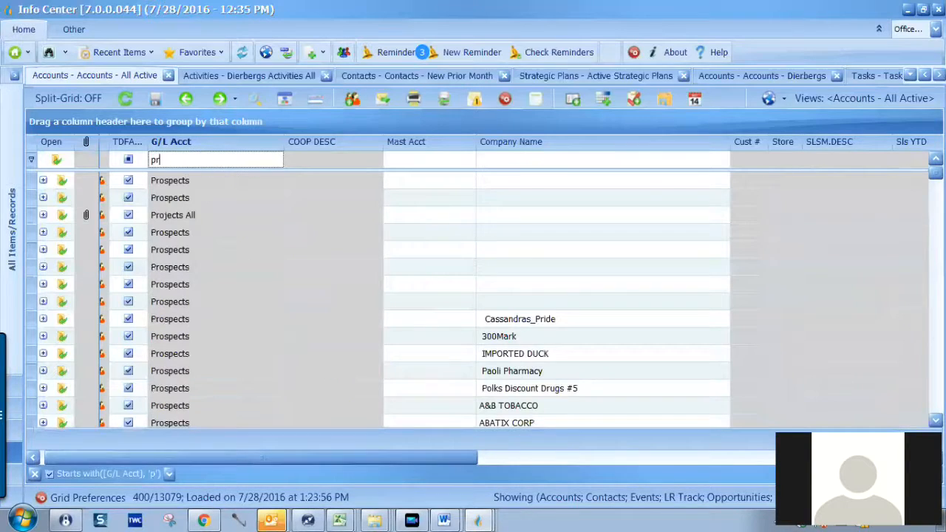
type("oj")
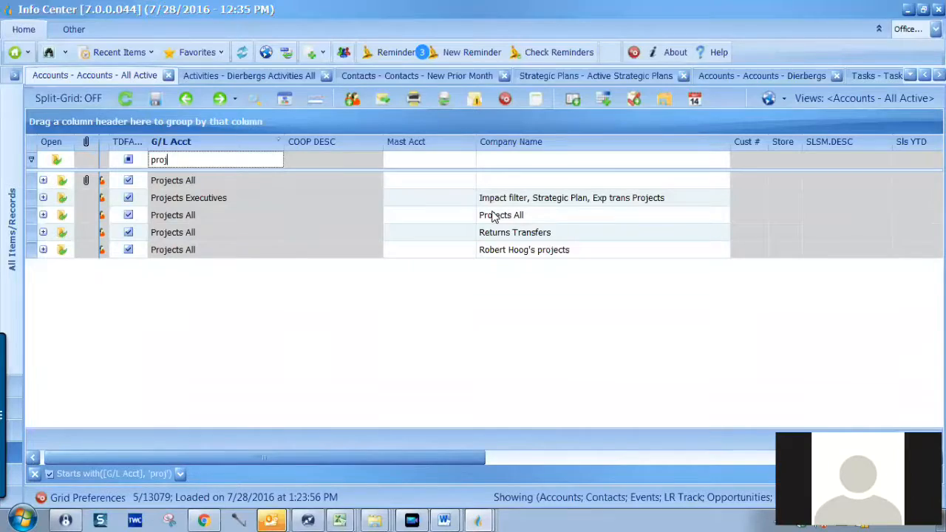
Select Projects Executives and start a new strategic plan via Action > New Strategic Plan.
left_click(220, 201)
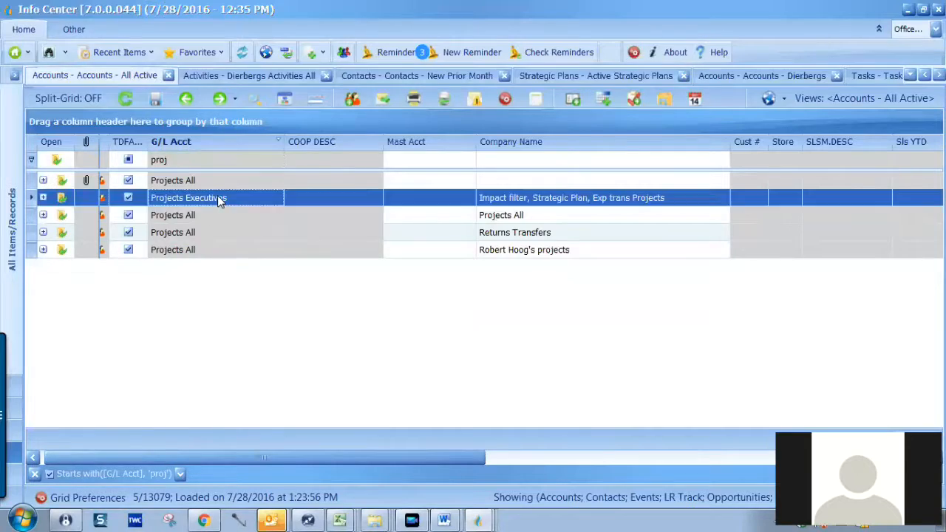
right_click(217, 196)
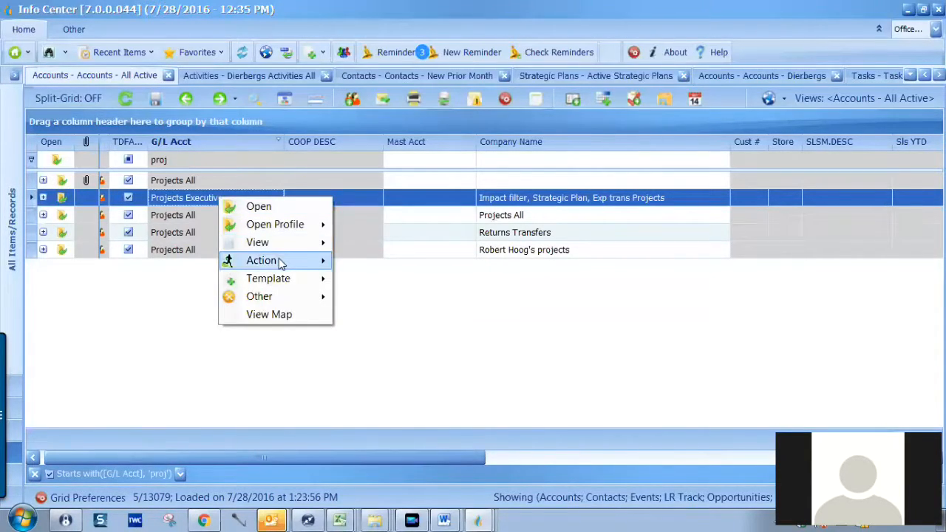
mouse_move(276, 260)
left_click(402, 447)
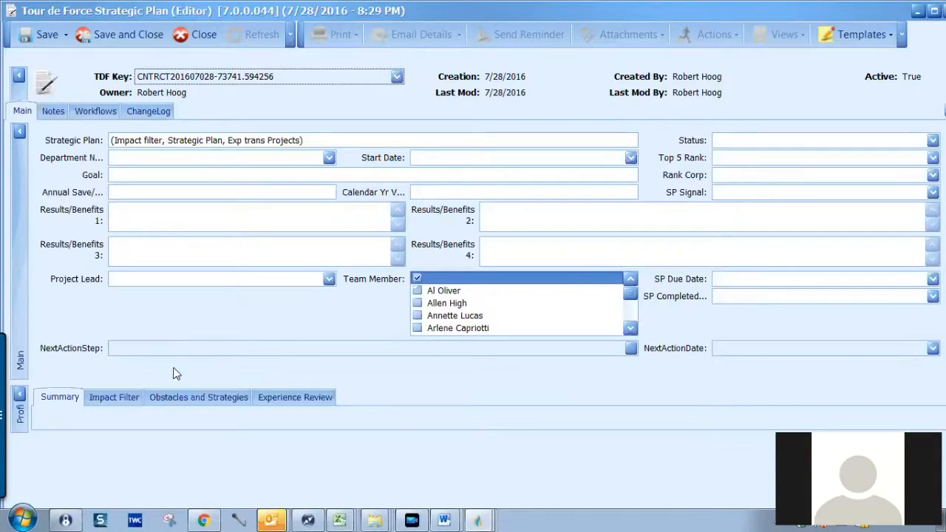
Review the Impact Filter and Obstacles tabs, title the plan 'fixing something quickly', set SP due date 7/29/2016, save.
left_click(127, 396)
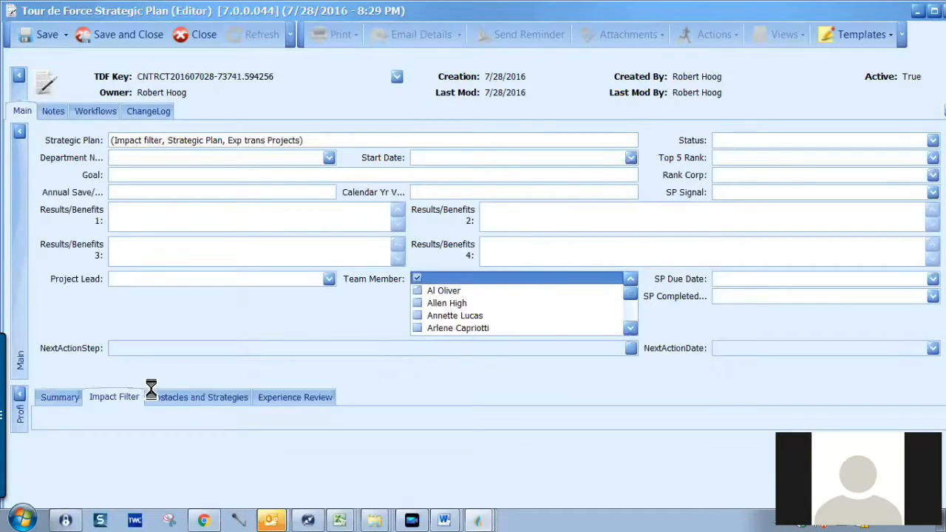
left_click(174, 396)
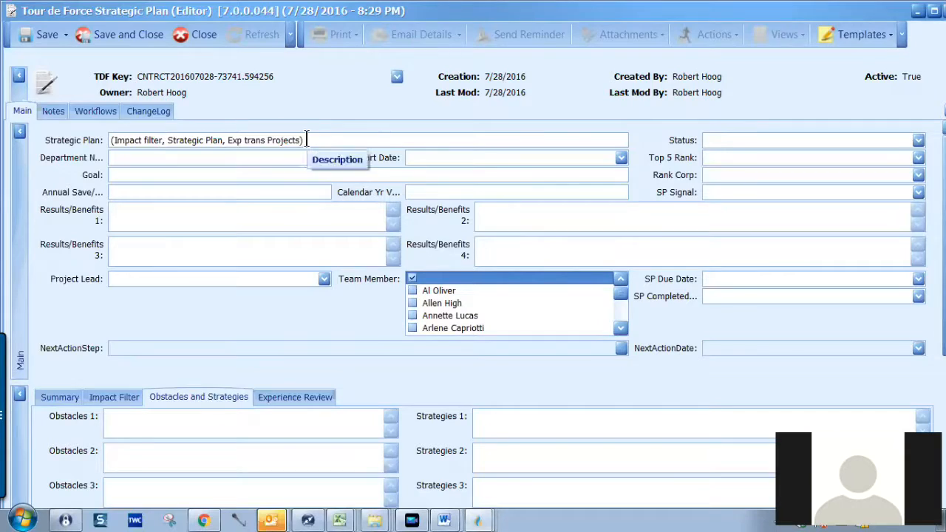
left_click_drag(306, 140, 109, 140)
type("fixing something q")
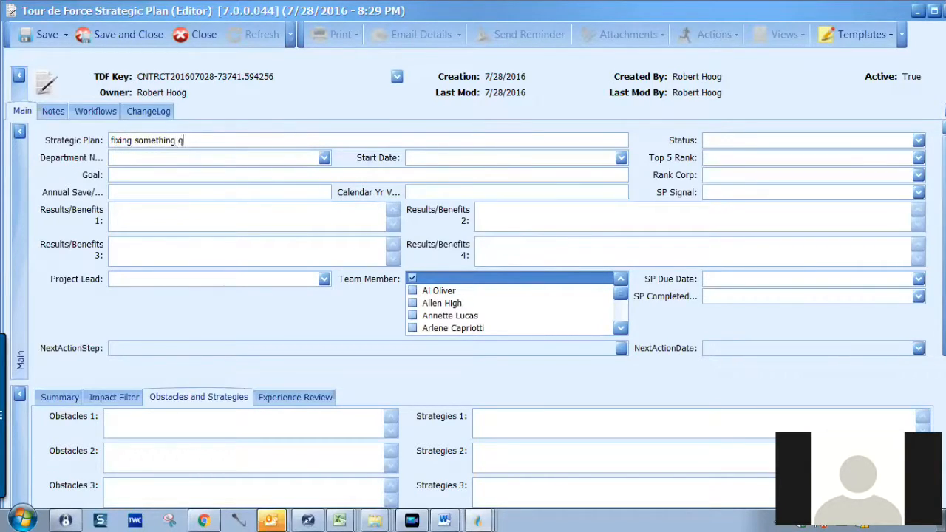
type("uickly")
left_click(918, 280)
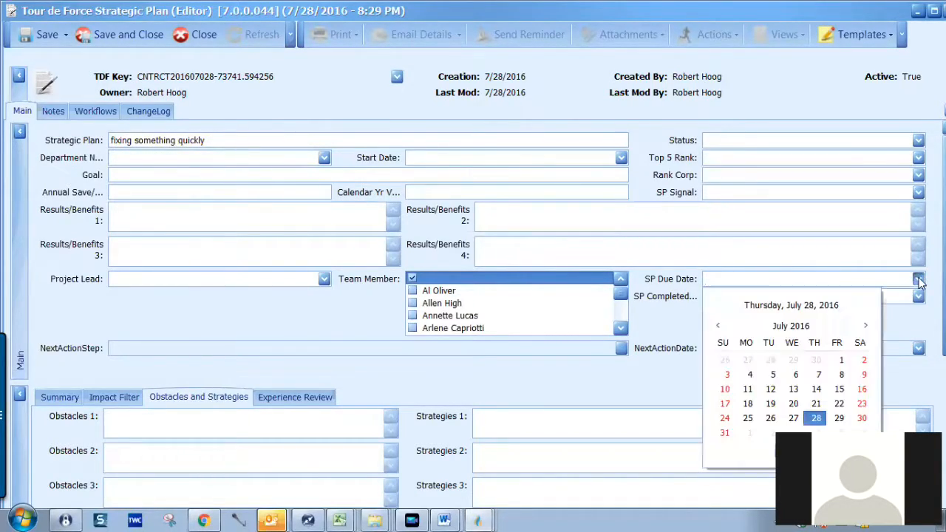
left_click(839, 417)
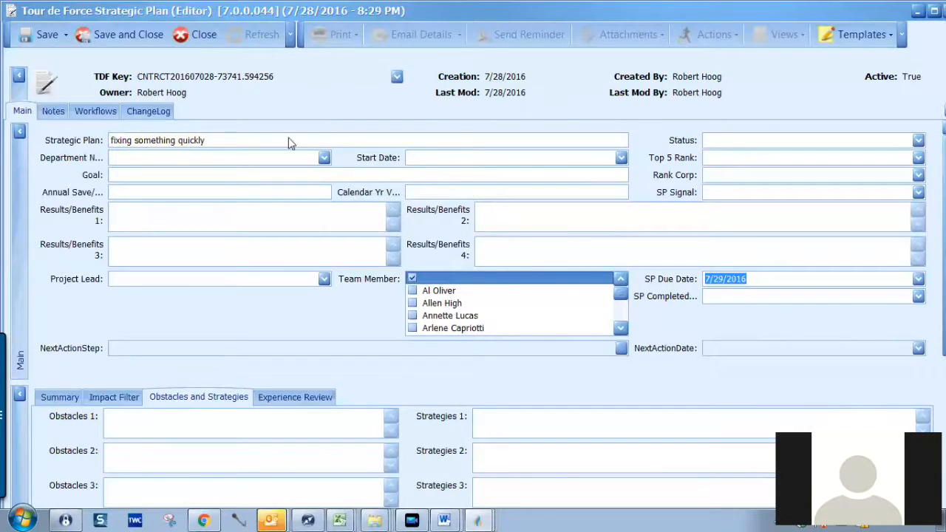
left_click(43, 33)
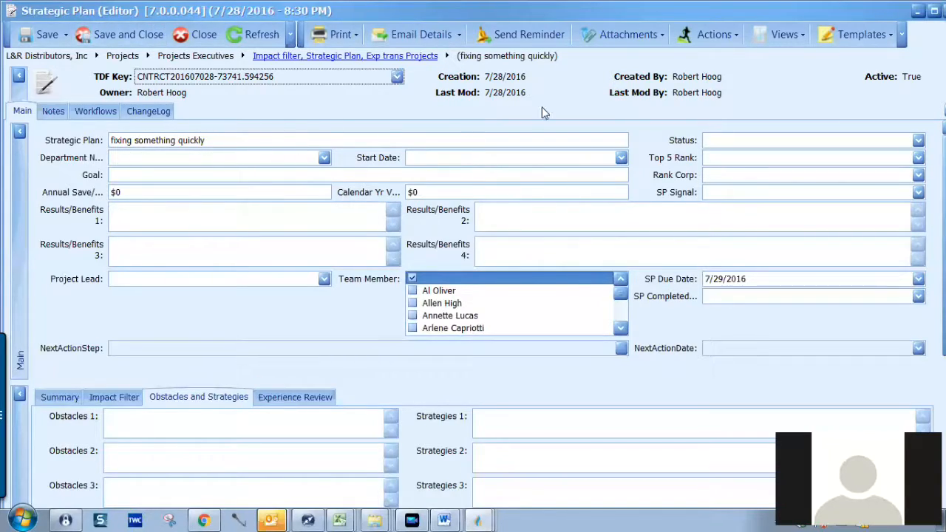
From the plan's Actions menu, start a New Task linked to 'fixing something quickly'.
left_click(735, 36)
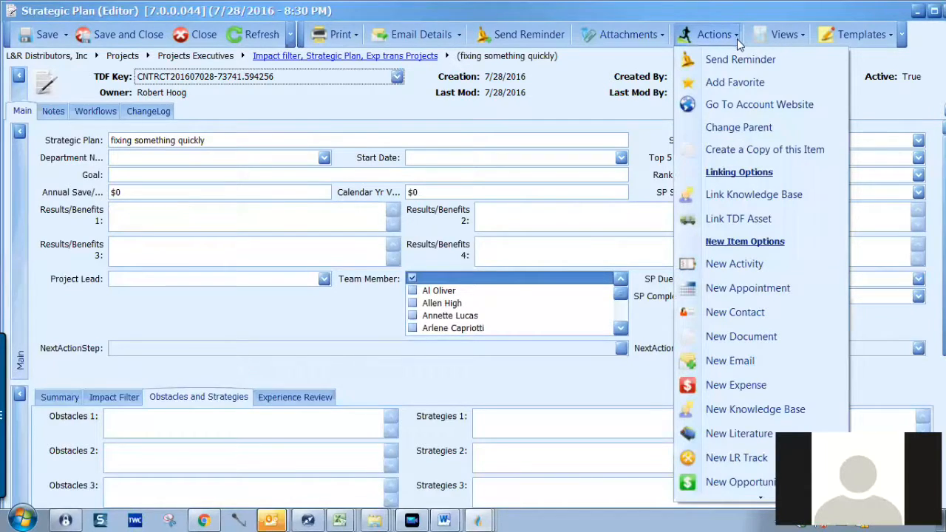
left_click(761, 497)
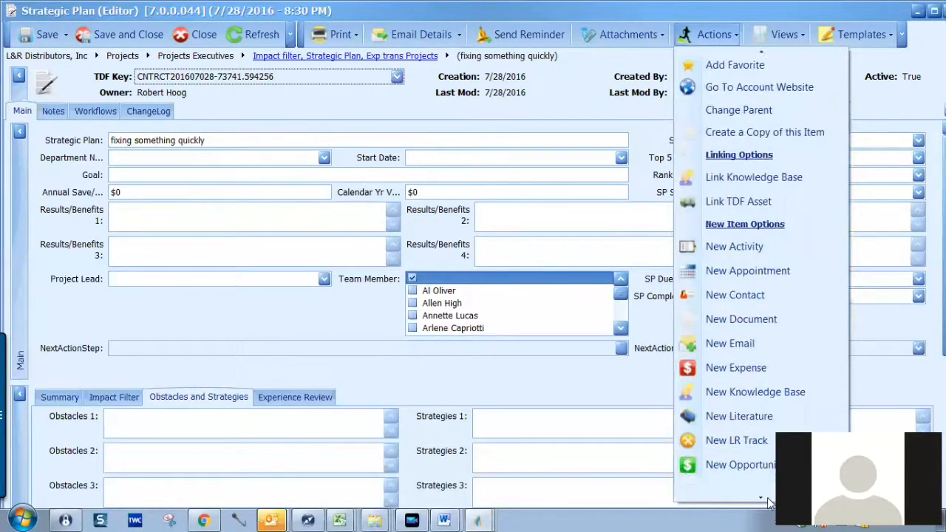
left_click(770, 495)
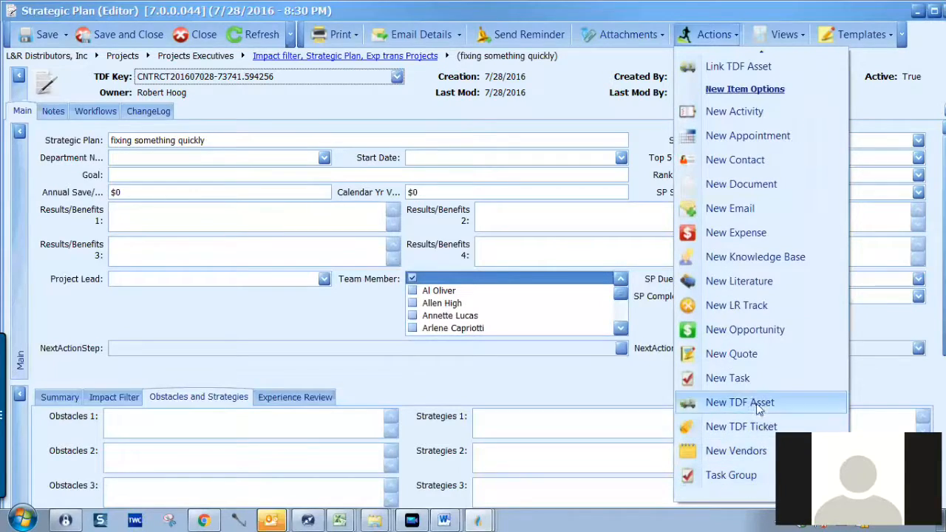
left_click(758, 379)
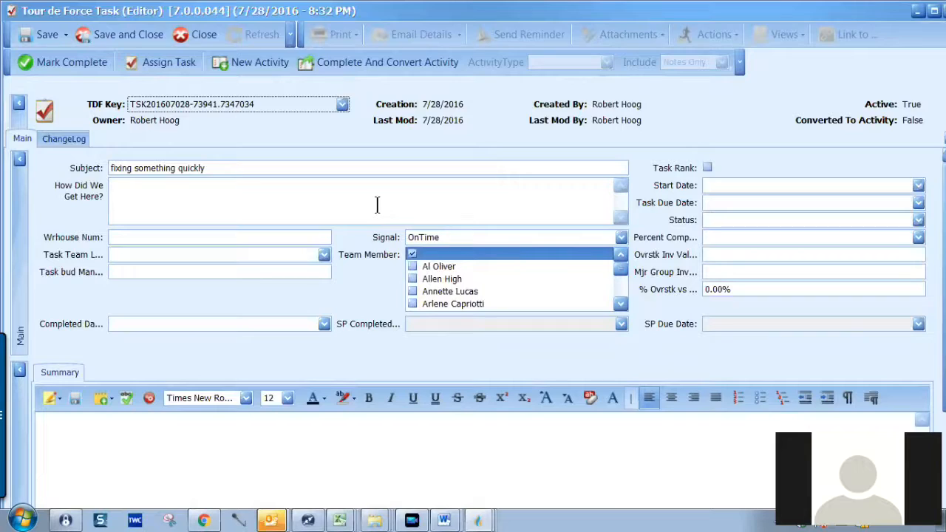
Make the record's owner the Task Team Lead.
left_click(324, 255)
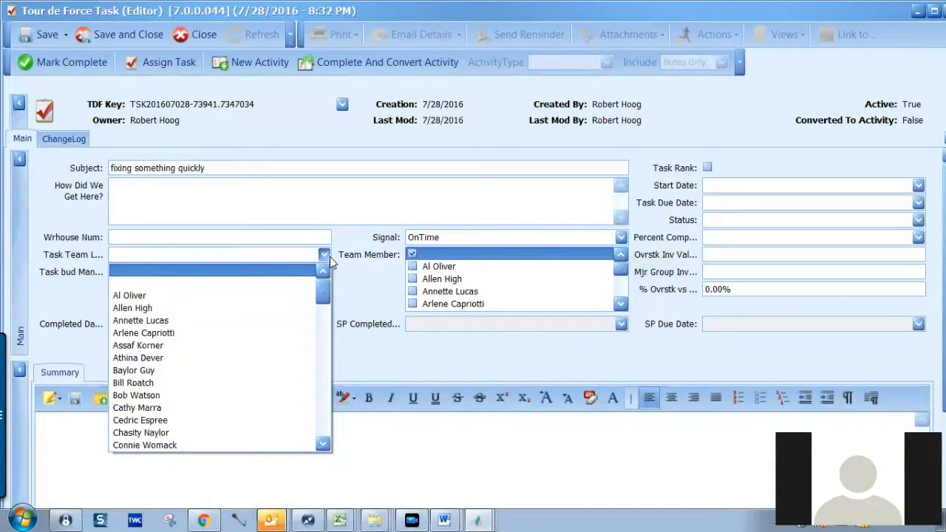
left_click_drag(323, 294, 326, 398)
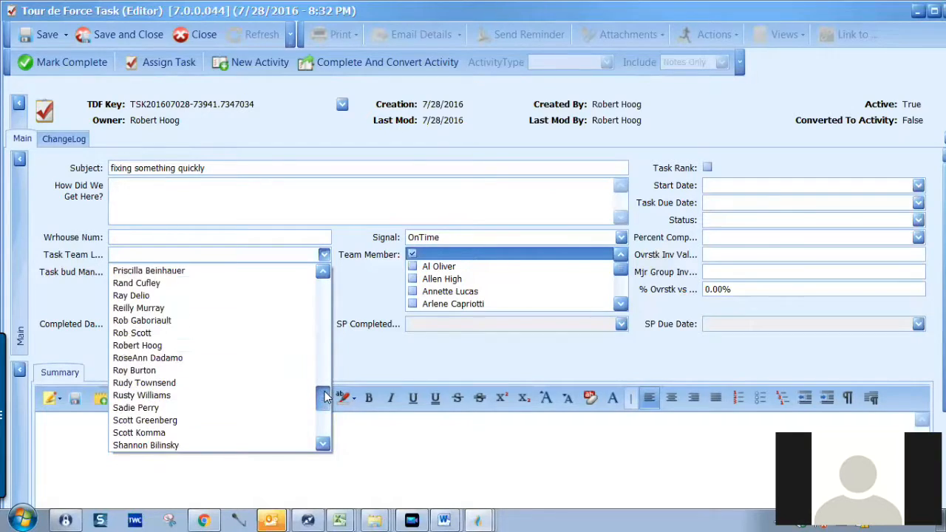
left_click(188, 345)
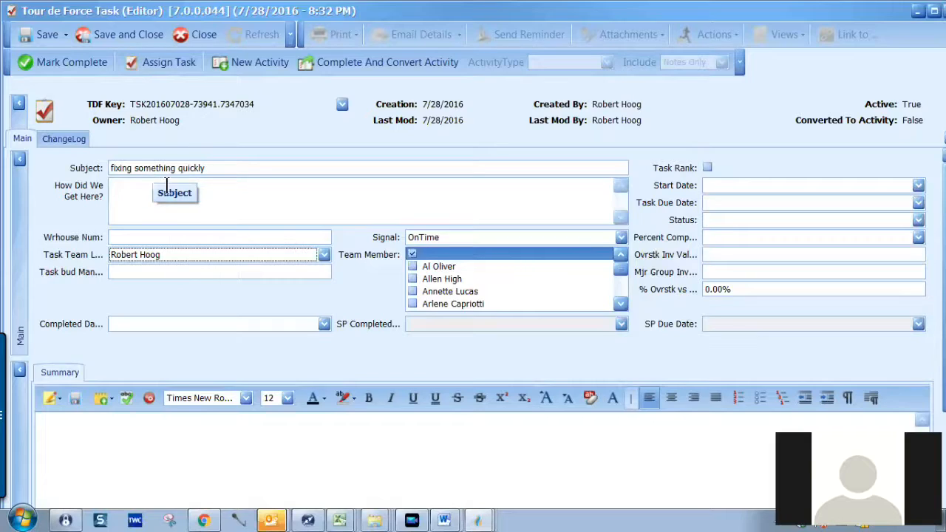
Set the task due date to 7/29/2016 and save the task.
left_click(918, 202)
left_click(839, 342)
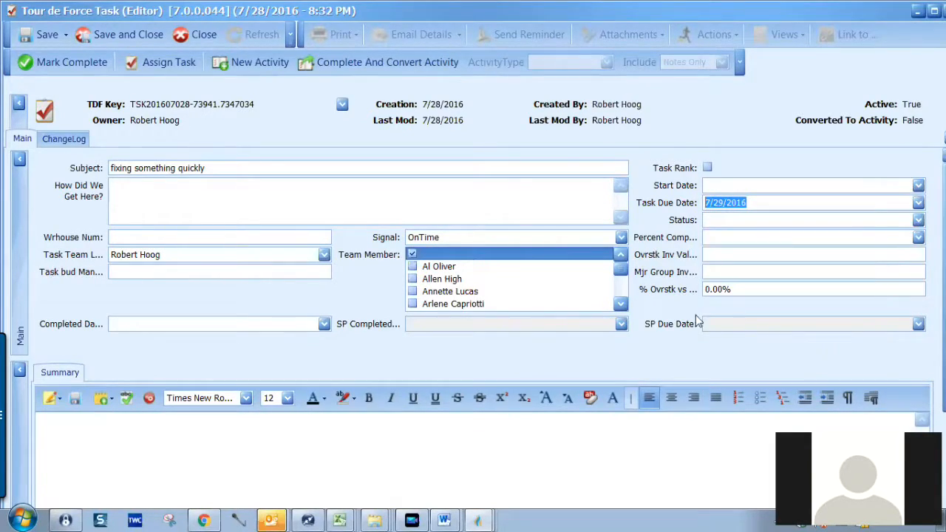
left_click(48, 36)
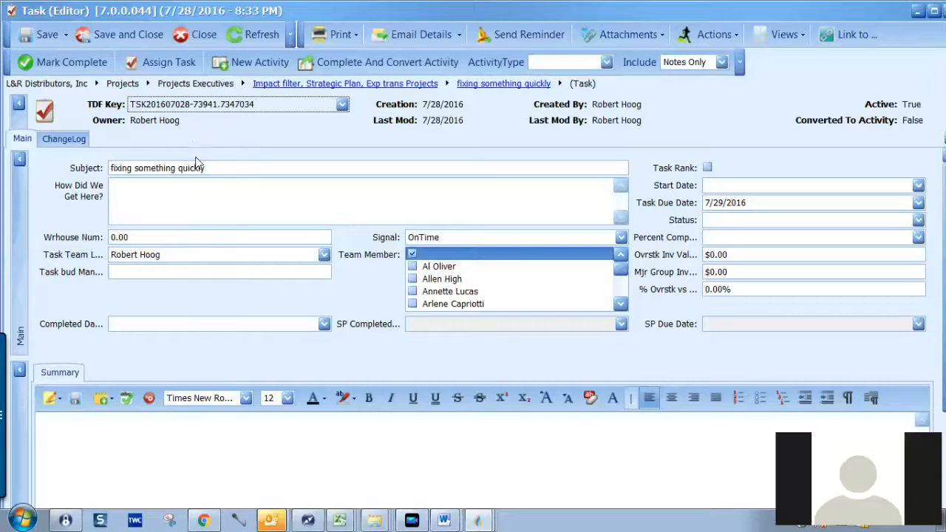
Return to the Info Center and view the Strategic Plans, then Tasks Active Only grids.
mouse_move(478, 521)
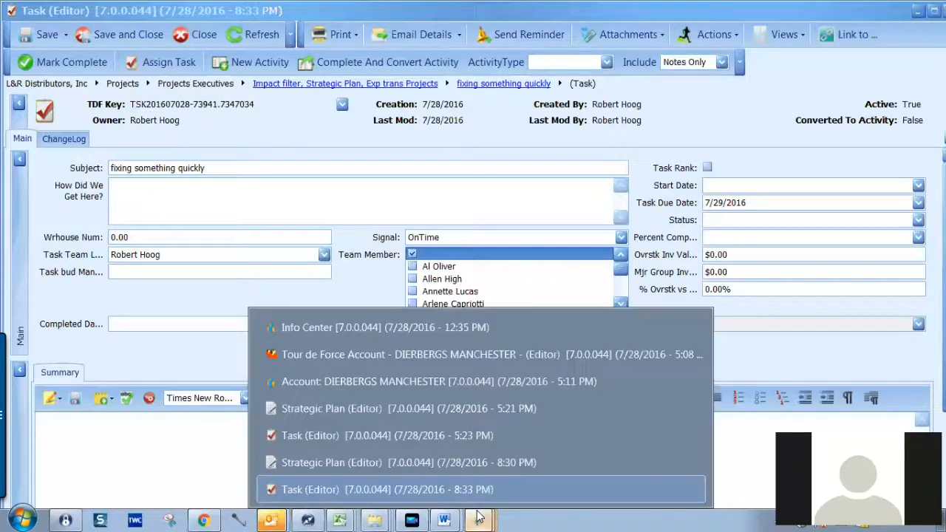
left_click(428, 327)
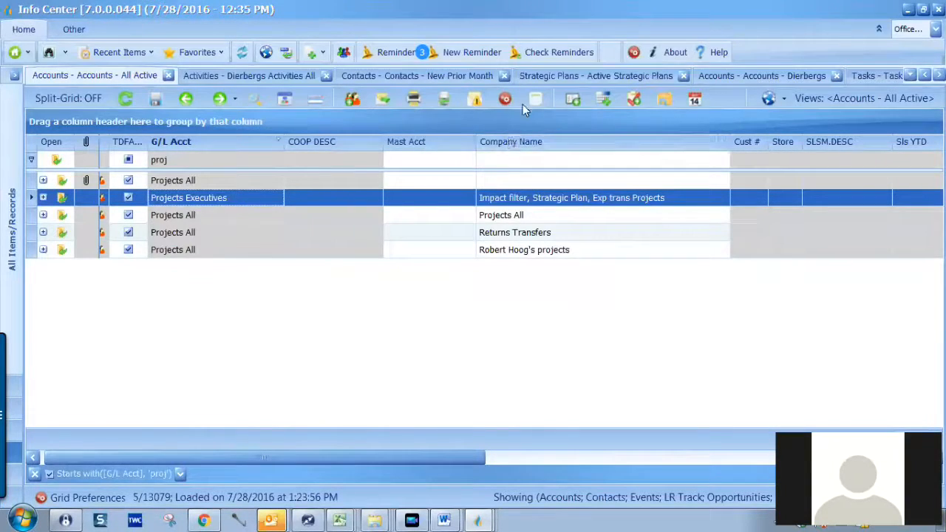
left_click(548, 74)
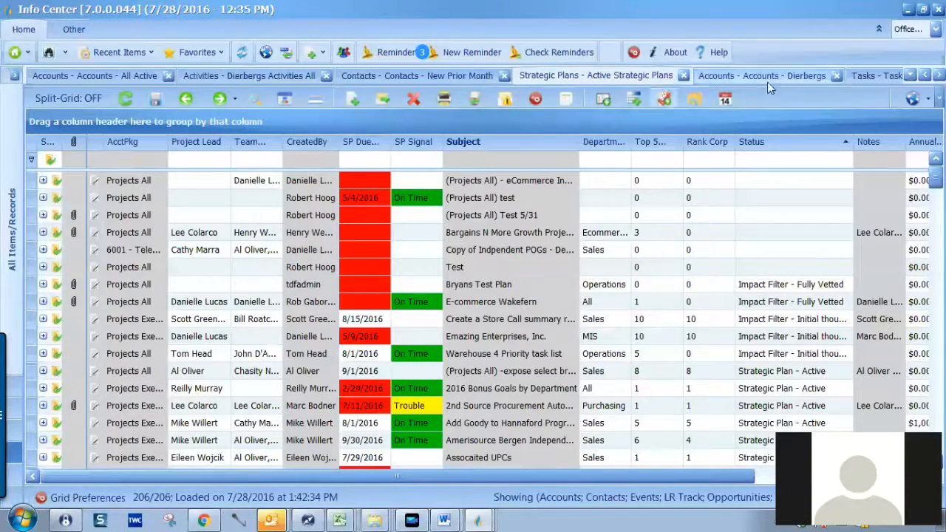
left_click(865, 75)
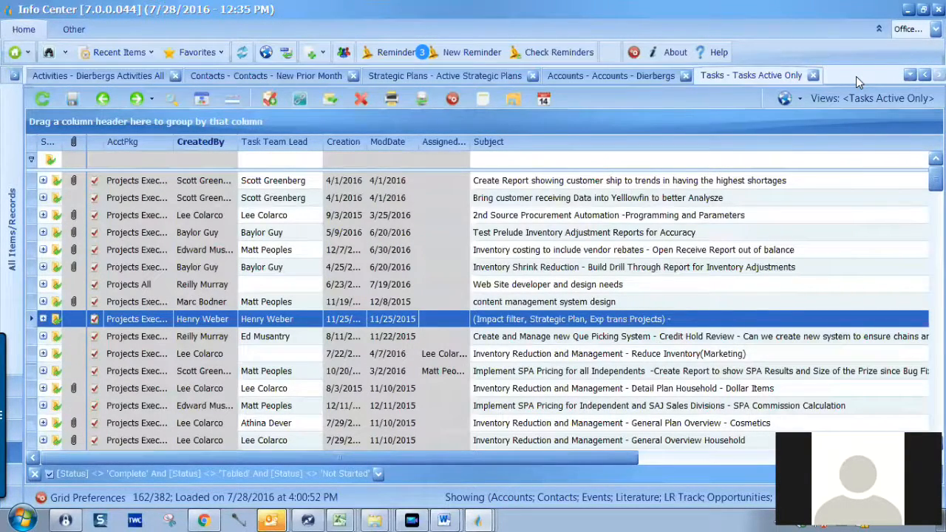